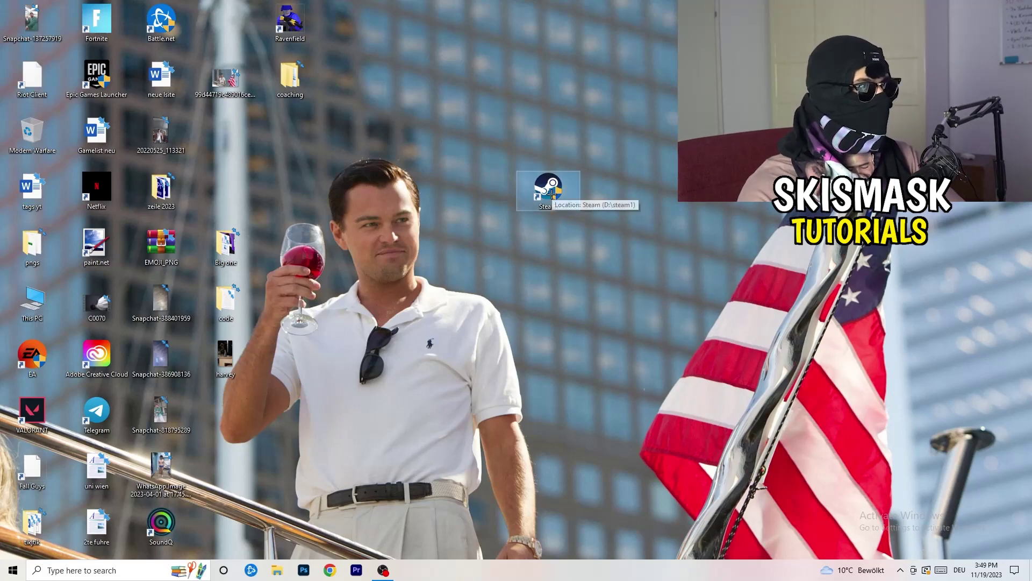
Step: Open the properties of the Steam desktop shortcut, review its compatibility settings and confirm them
{"action": "right_click", "coordinate": [555, 189]}
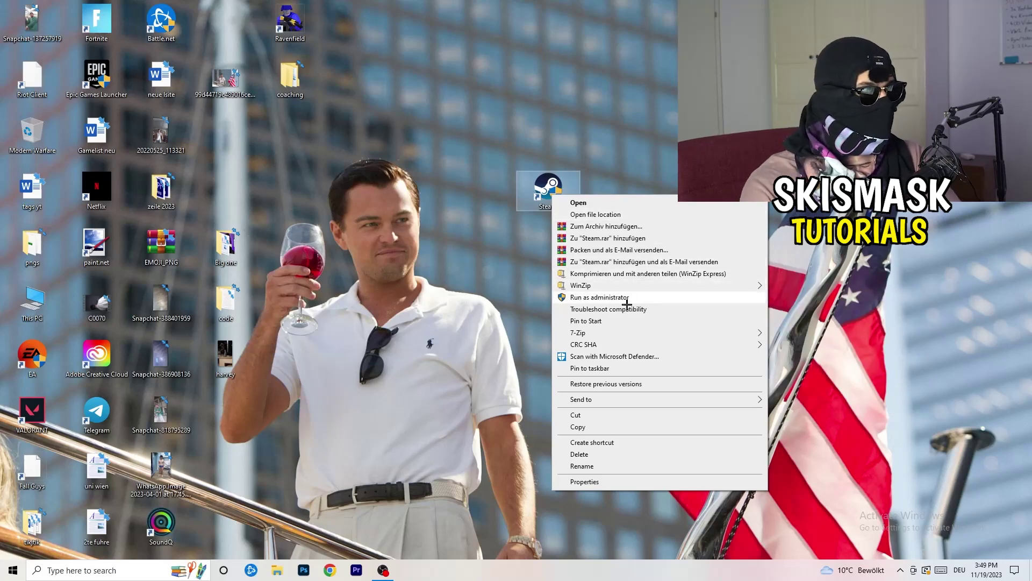
{"action": "left_click", "coordinate": [585, 482]}
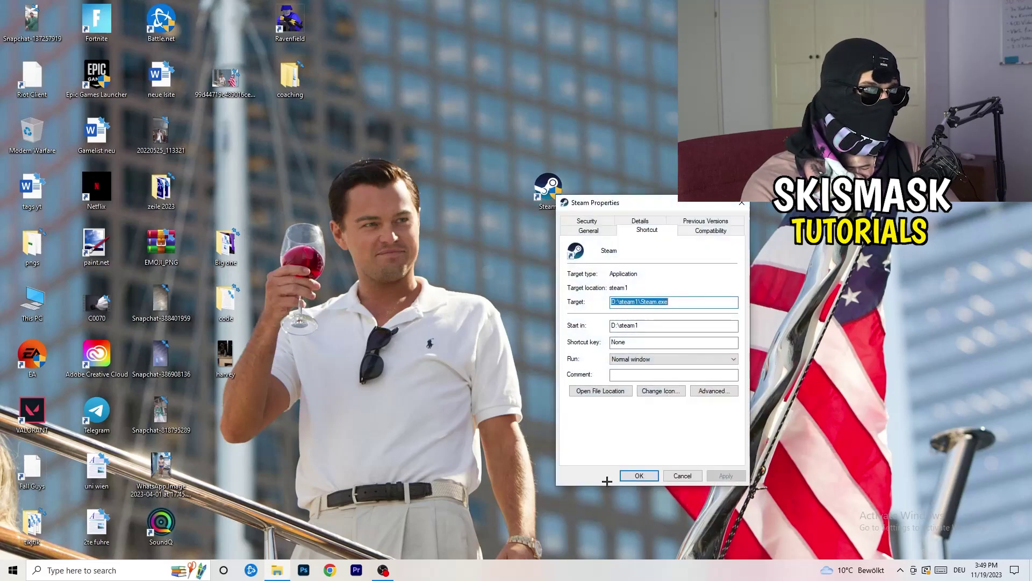
{"action": "left_click_drag", "start_coordinate": [645, 200], "coordinate": [456, 153]}
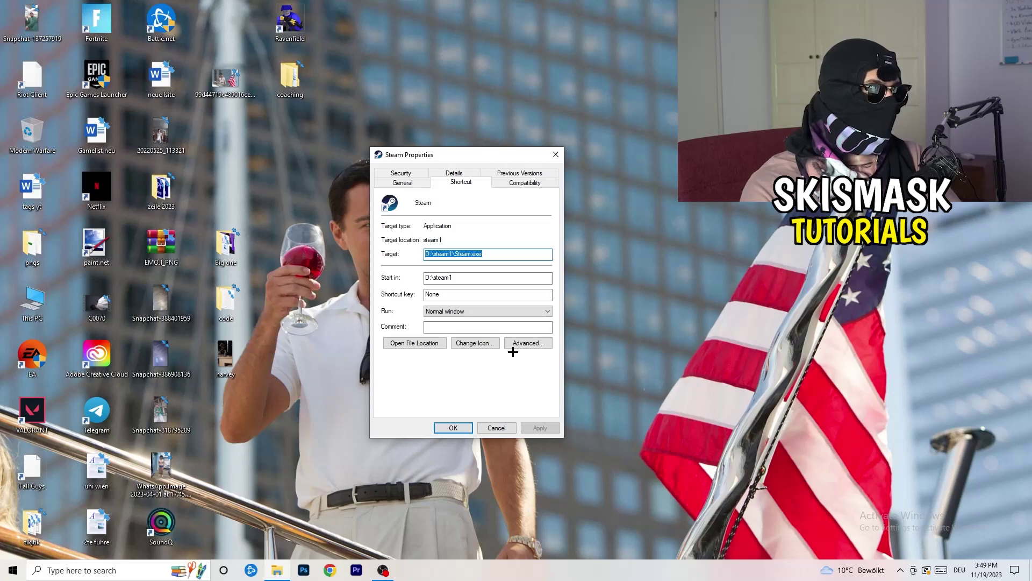
{"action": "left_click", "coordinate": [526, 184]}
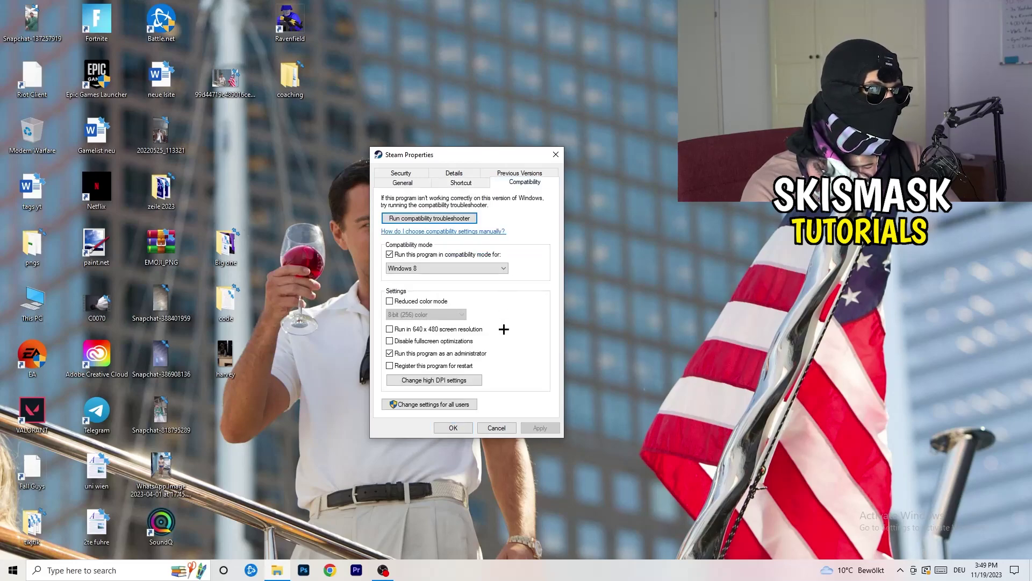
{"action": "left_click_drag", "start_coordinate": [475, 158], "coordinate": [597, 112]}
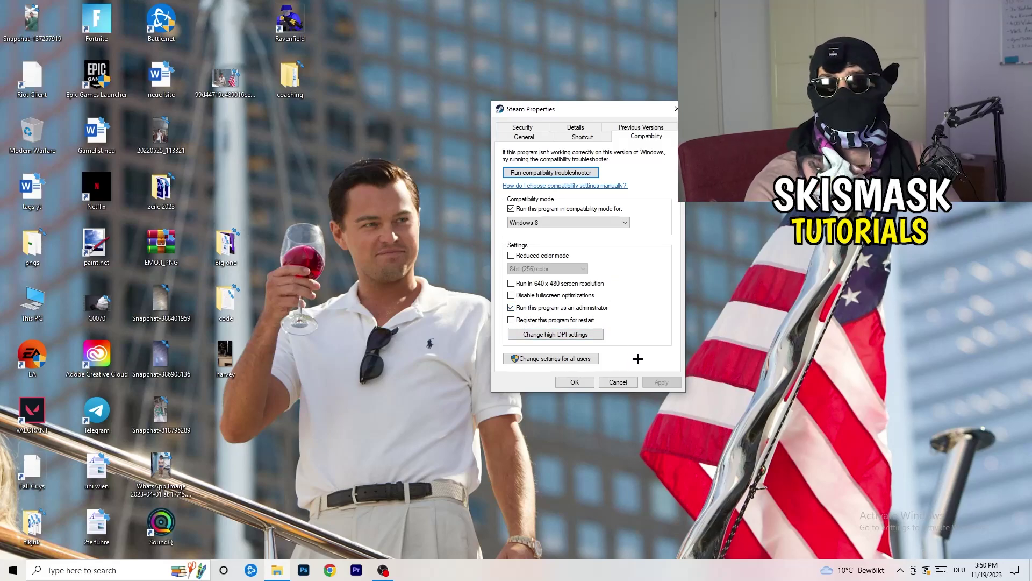
{"action": "left_click", "coordinate": [585, 383]}
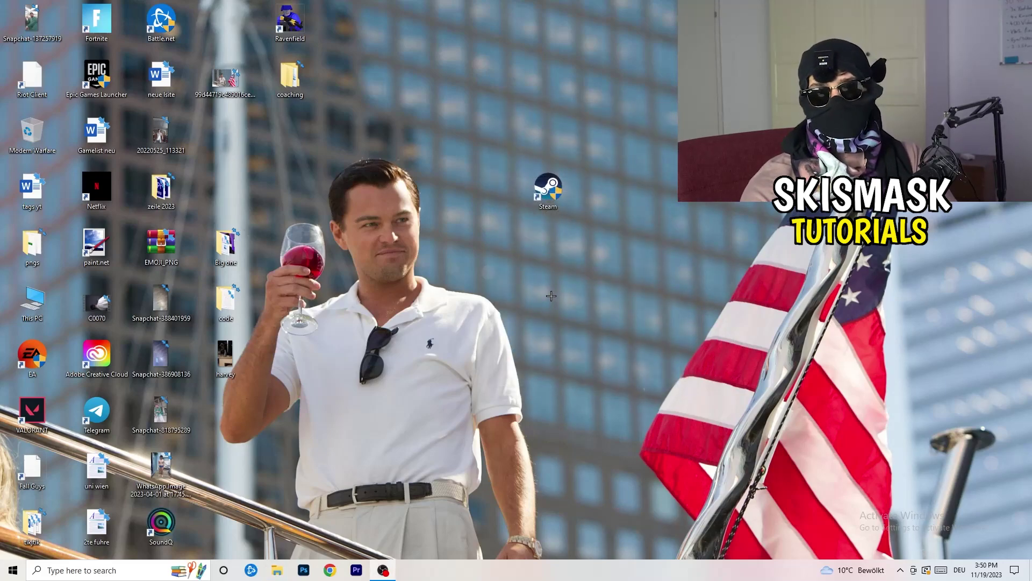
Step: Move the Steam shortcut closer to the other desktop icons and check its compatibility settings again
{"action": "left_click_drag", "start_coordinate": [548, 189], "coordinate": [487, 192]}
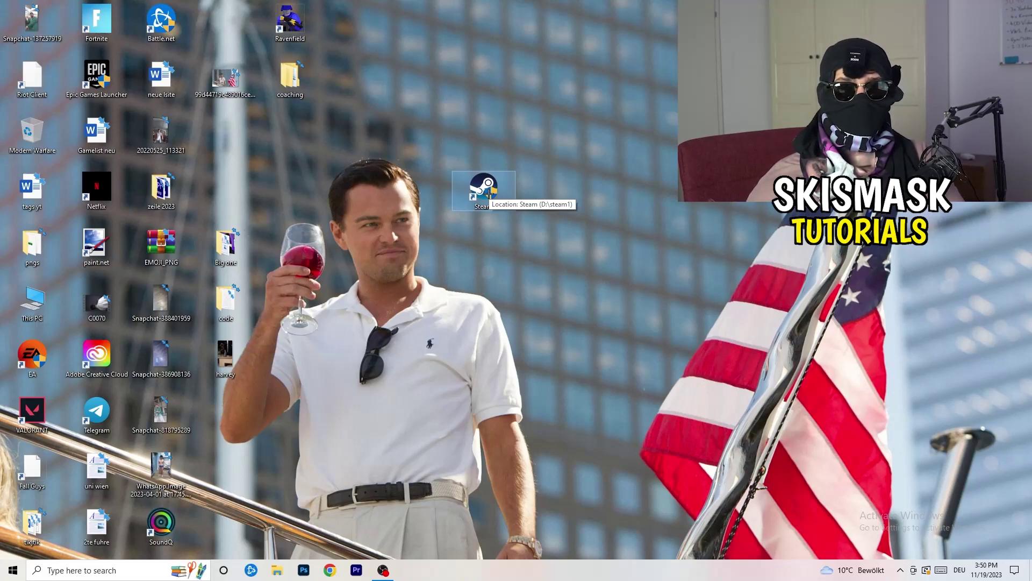
{"action": "left_click_drag", "start_coordinate": [488, 193], "coordinate": [358, 193]}
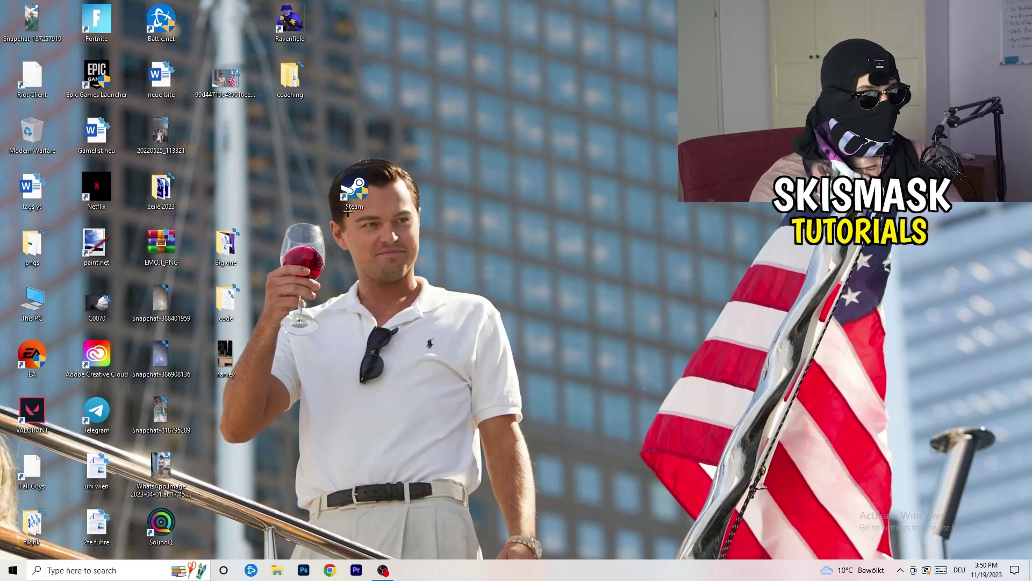
{"action": "right_click", "coordinate": [356, 200]}
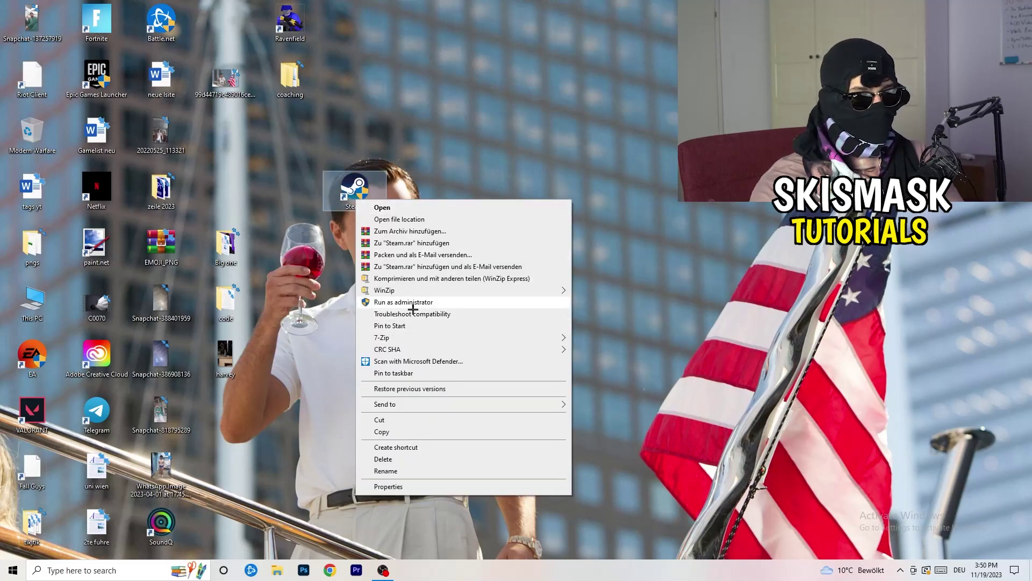
{"action": "left_click", "coordinate": [389, 487]}
{"action": "left_click", "coordinate": [515, 235]}
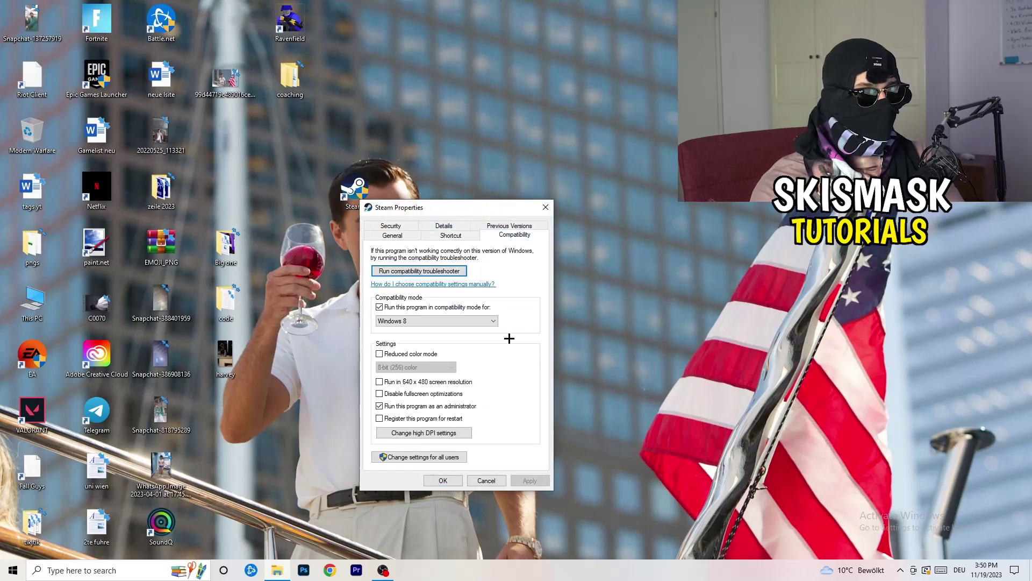
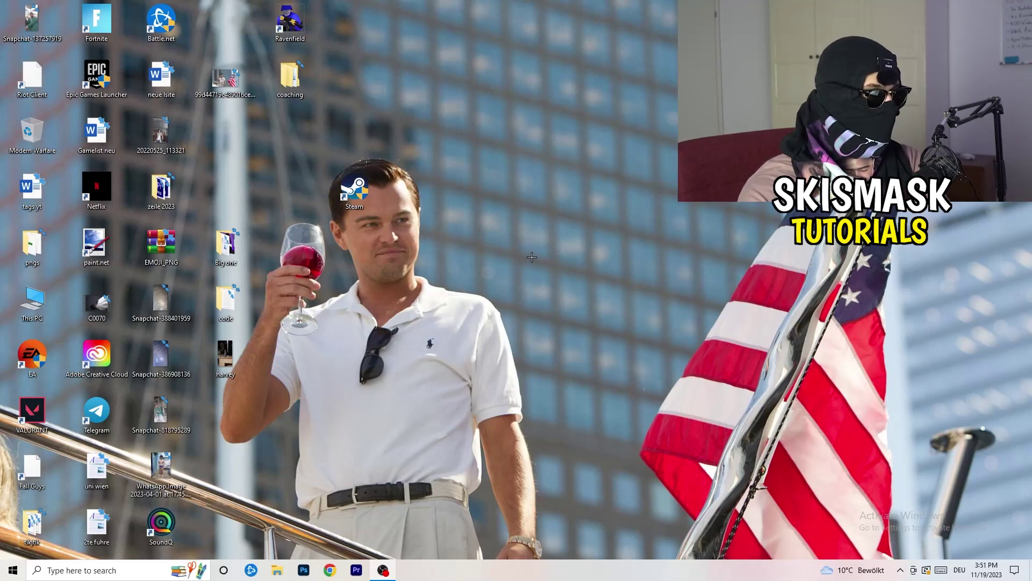
Step: Open Task Manager and view the priority options of a Creative Cloud UI Helper process in the detailed process list
{"action": "right_click", "coordinate": [524, 573]}
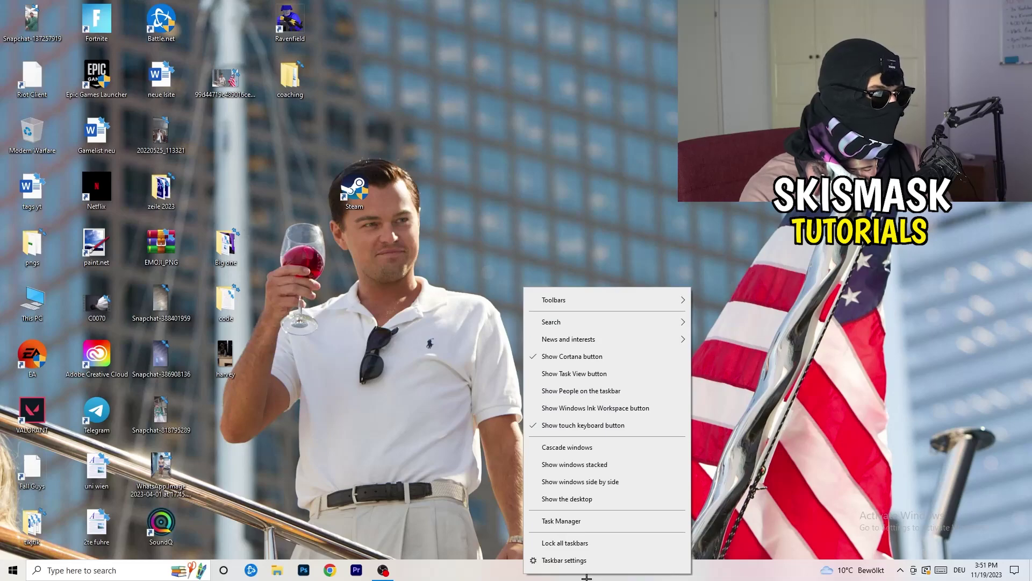
{"action": "left_click", "coordinate": [576, 521]}
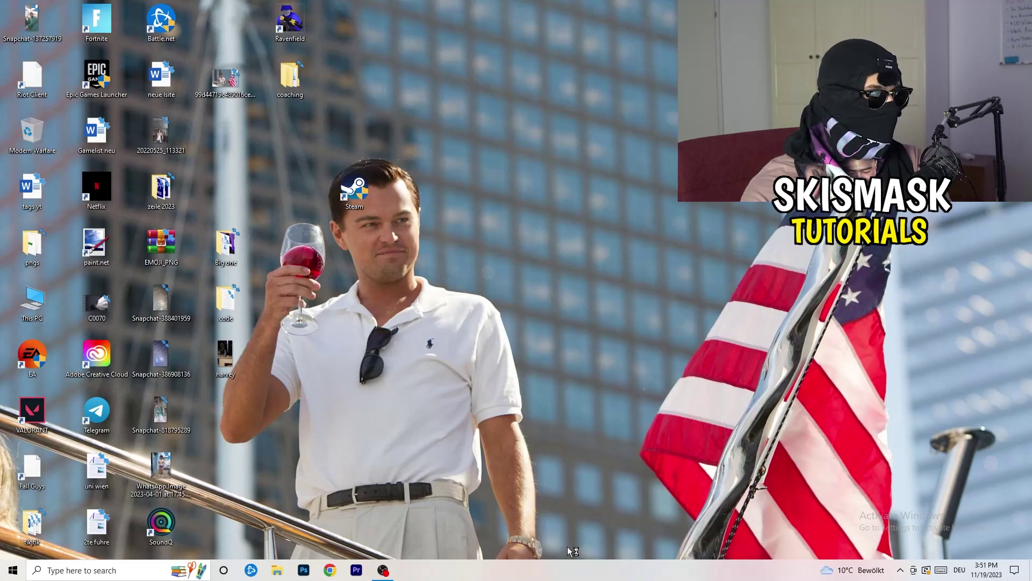
{"action": "left_click", "coordinate": [602, 24]}
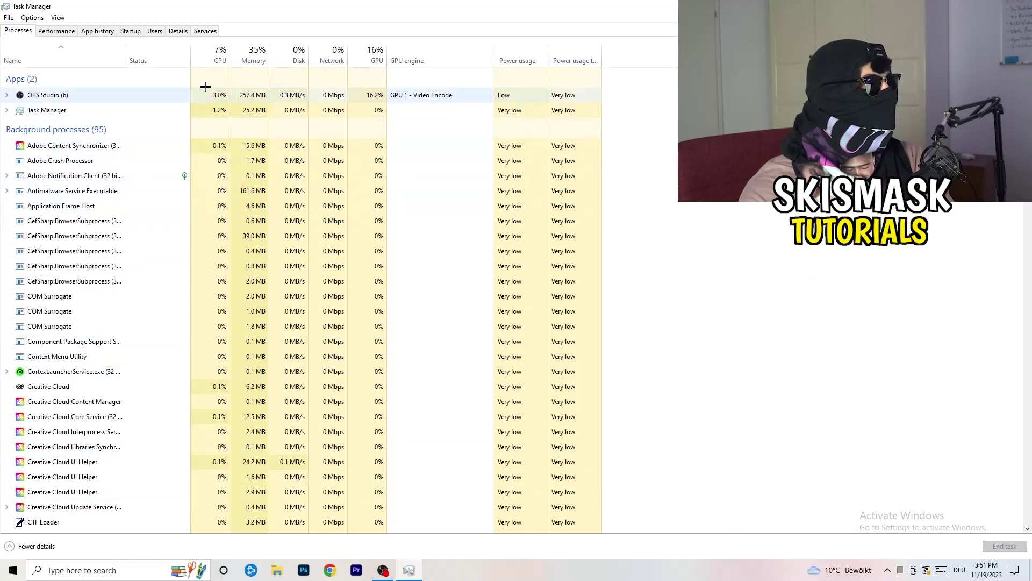
{"action": "left_click", "coordinate": [169, 31]}
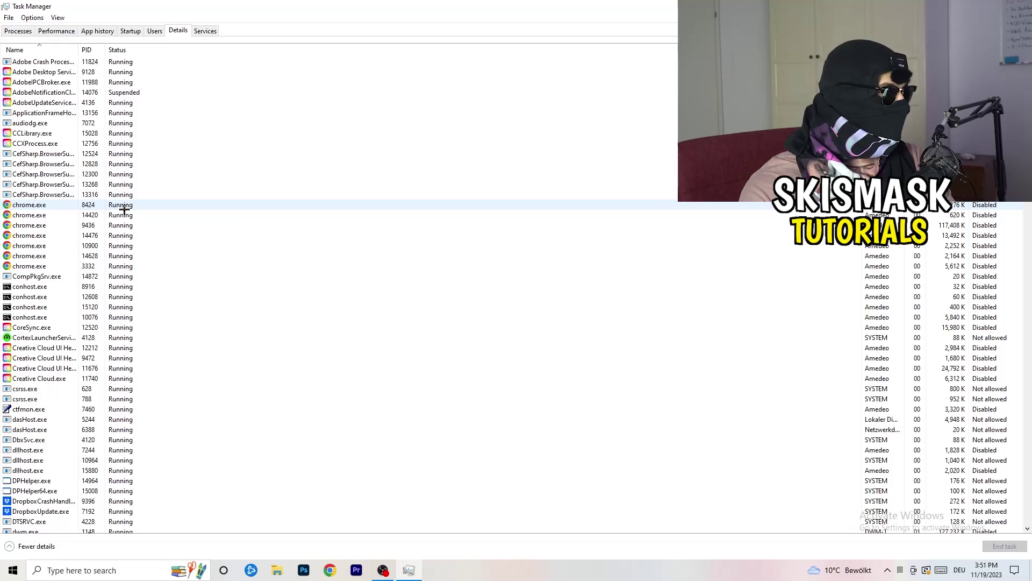
{"action": "scroll", "coordinate": [125, 209], "scroll_direction": "down", "scroll_amount": 3}
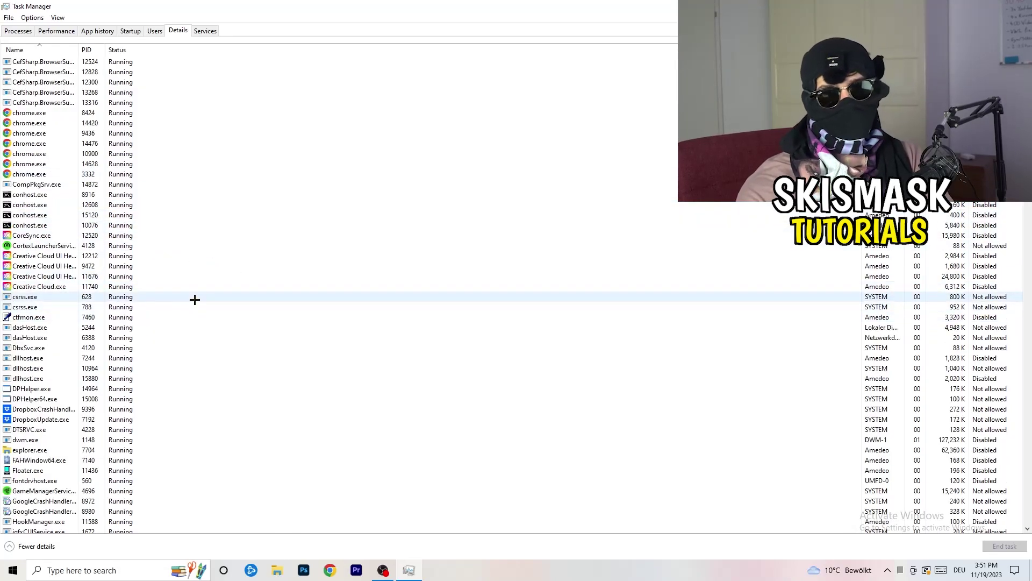
{"action": "right_click", "coordinate": [43, 275]}
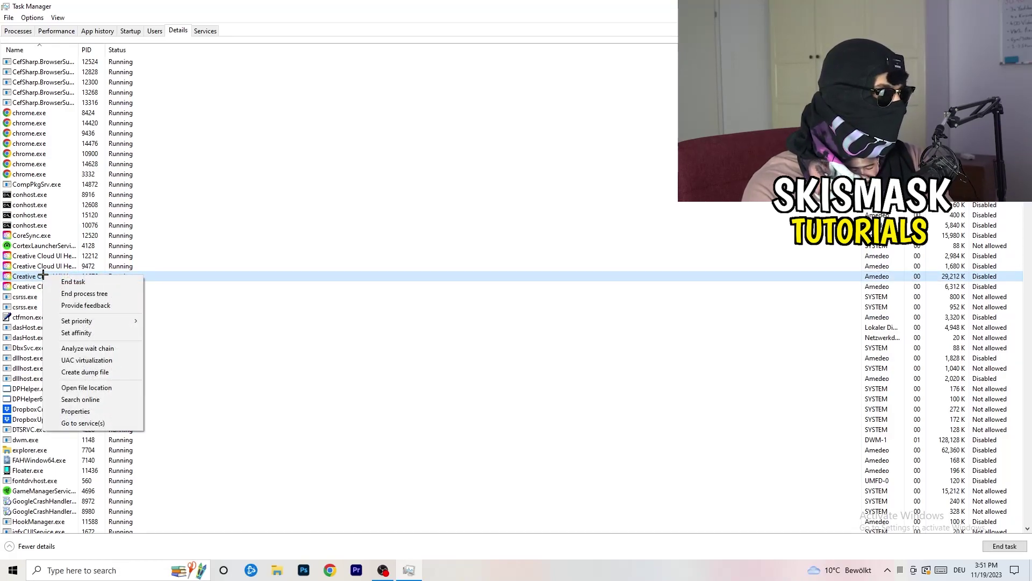
{"action": "mouse_move", "coordinate": [94, 323]}
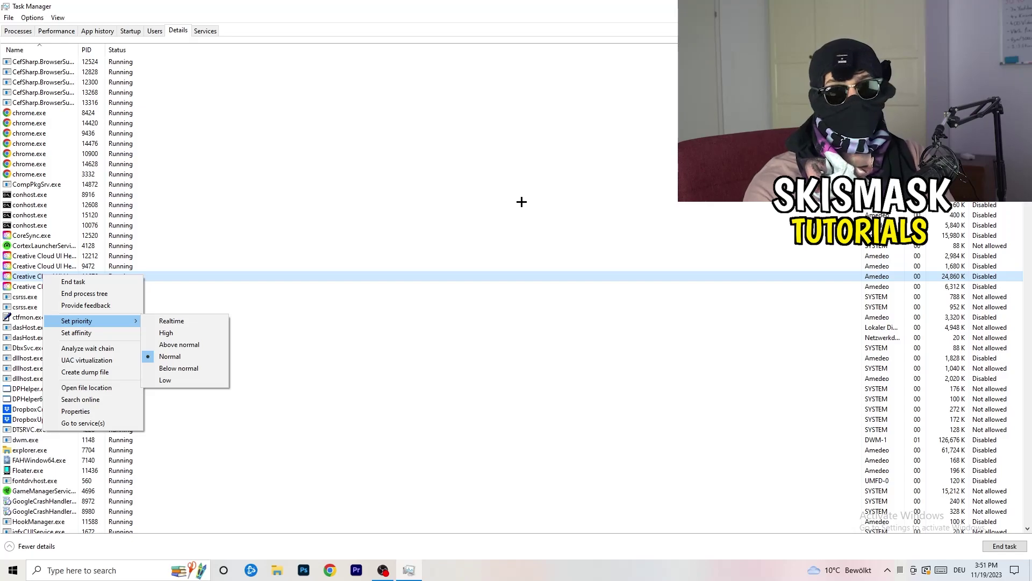
Step: Examine the startup apps and the actions available for File Association Helper
{"action": "left_click", "coordinate": [134, 30]}
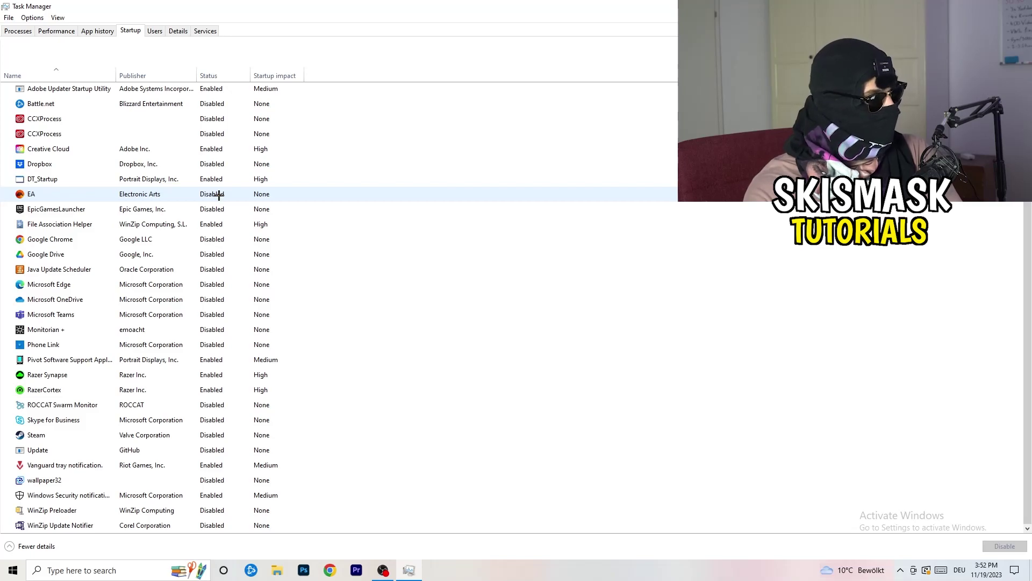
{"action": "right_click", "coordinate": [217, 224]}
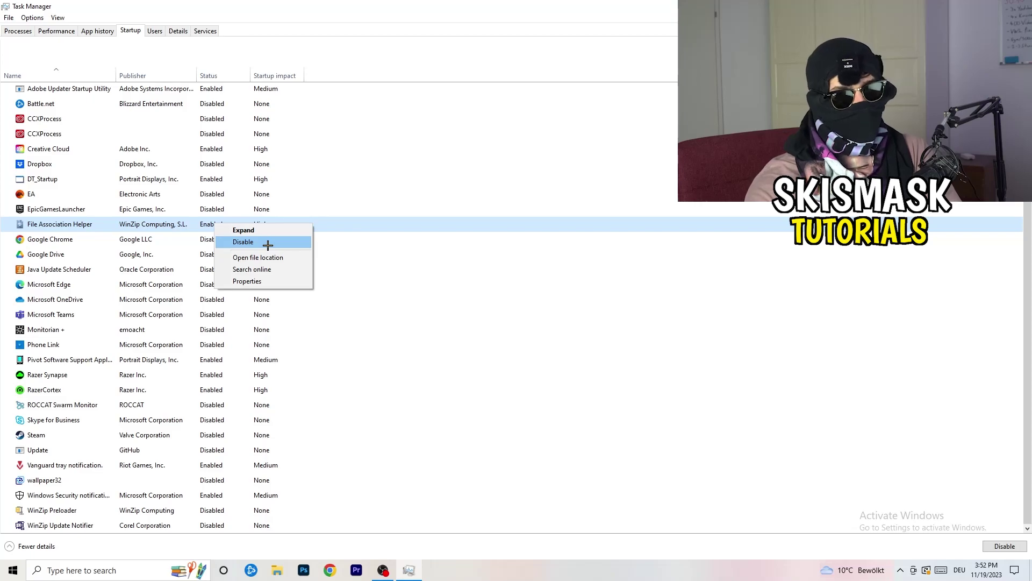
{"action": "left_click", "coordinate": [422, 78]}
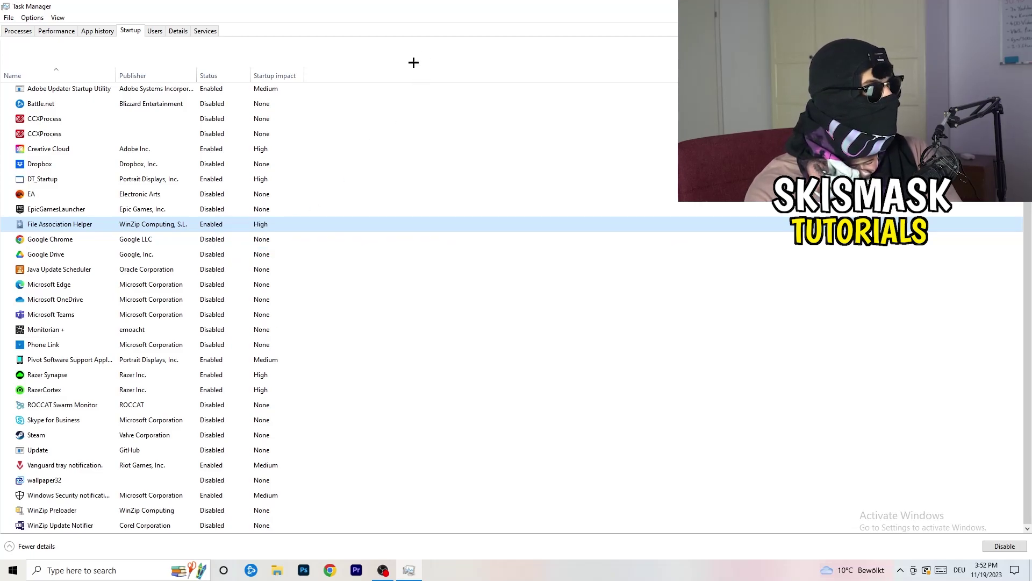
Step: Sort the running processes by CPU and GPU usage and look through the list for resource-heavy ones
{"action": "left_click", "coordinate": [28, 31]}
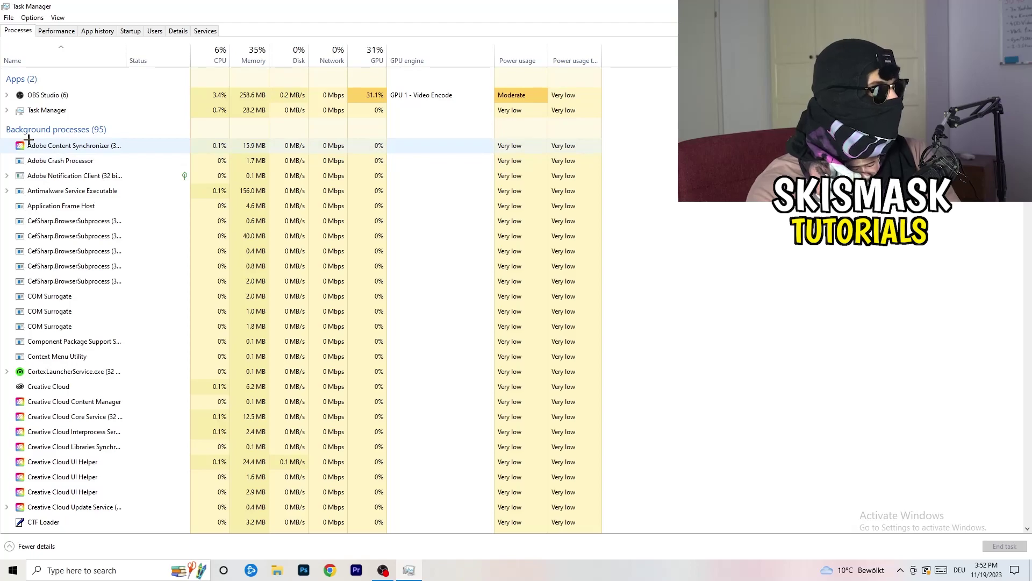
{"action": "left_click", "coordinate": [211, 61]}
{"action": "left_click", "coordinate": [371, 56]}
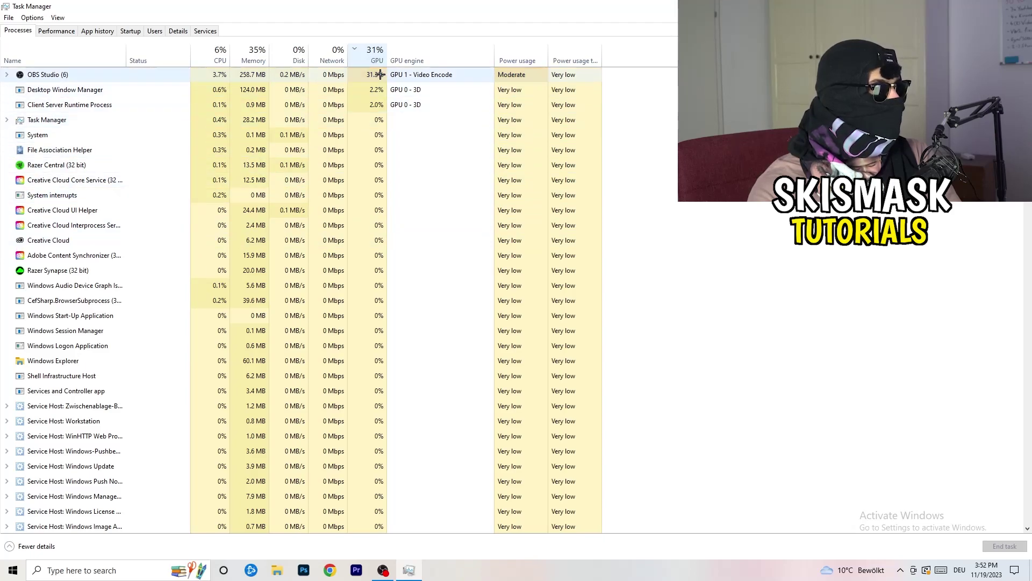
{"action": "left_click", "coordinate": [372, 56]}
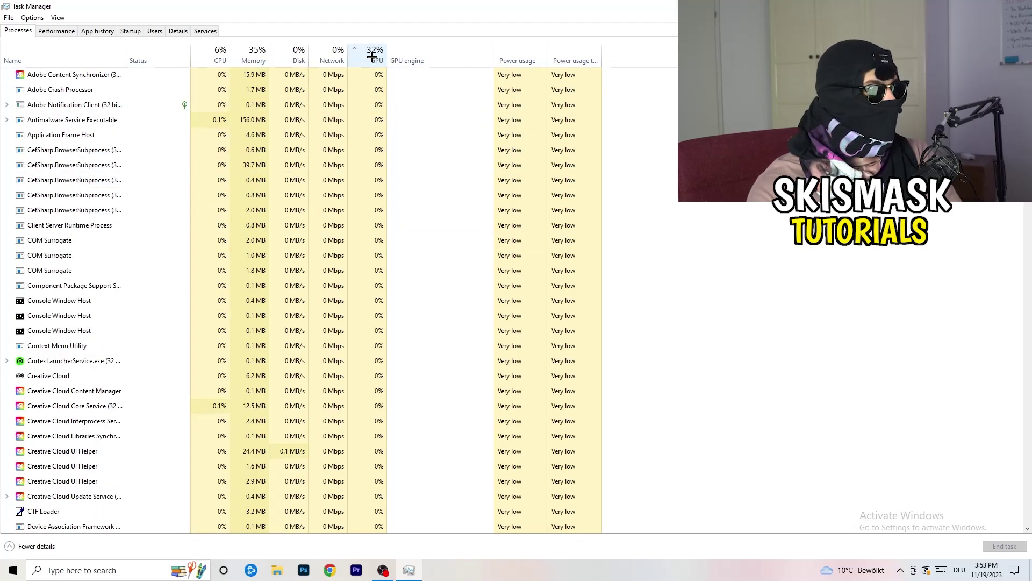
{"action": "scroll", "coordinate": [378, 173], "scroll_direction": "down", "scroll_amount": 4}
{"action": "scroll", "coordinate": [377, 174], "scroll_direction": "down", "scroll_amount": 5}
{"action": "scroll", "coordinate": [379, 171], "scroll_direction": "up", "scroll_amount": 9}
{"action": "scroll", "coordinate": [381, 169], "scroll_direction": "down", "scroll_amount": 15}
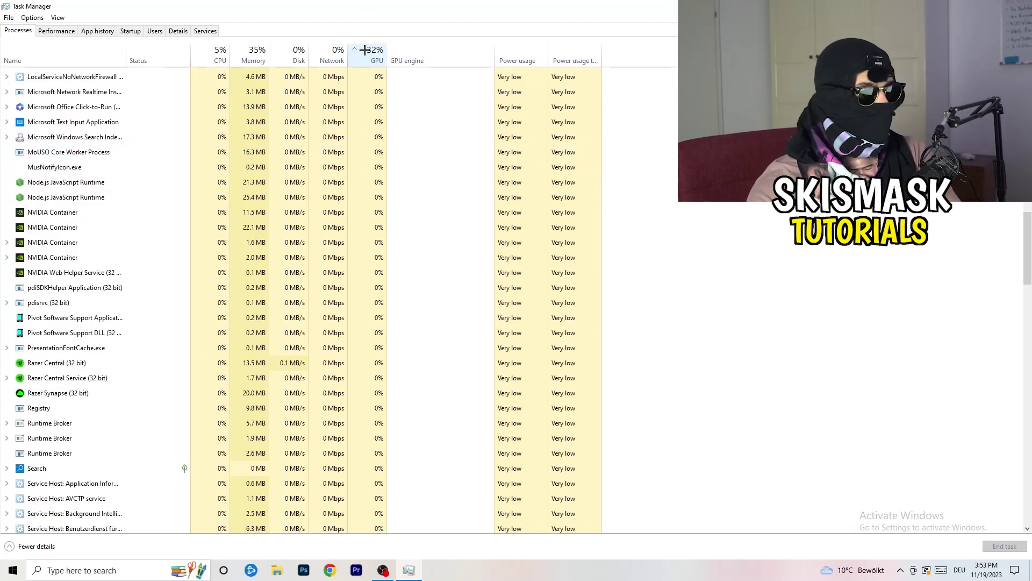
Step: View the actions available for the Microsoft Windows Search Indexer process, then sort by CPU usage and close Task Manager
{"action": "right_click", "coordinate": [350, 134]}
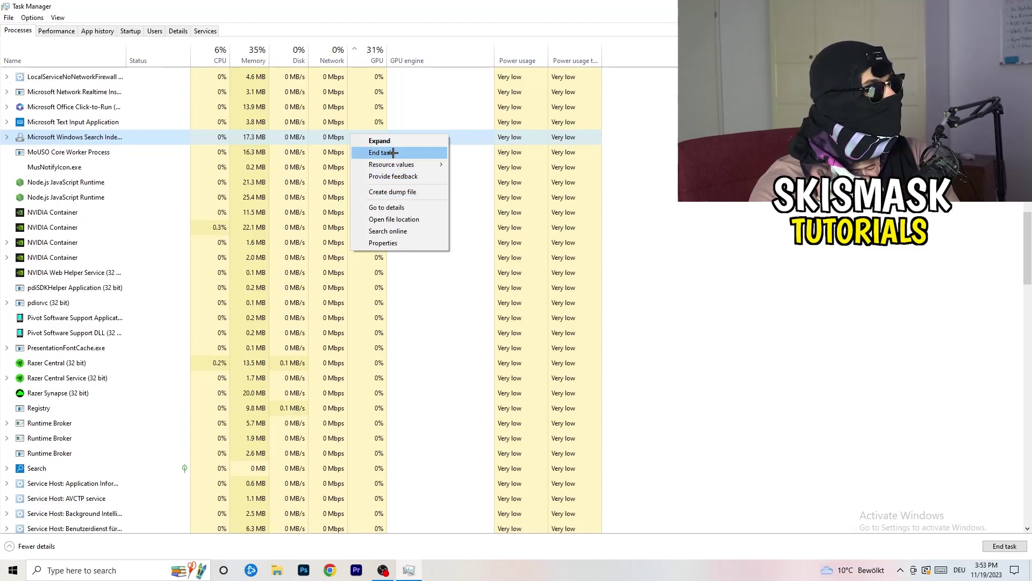
{"action": "left_click", "coordinate": [217, 54]}
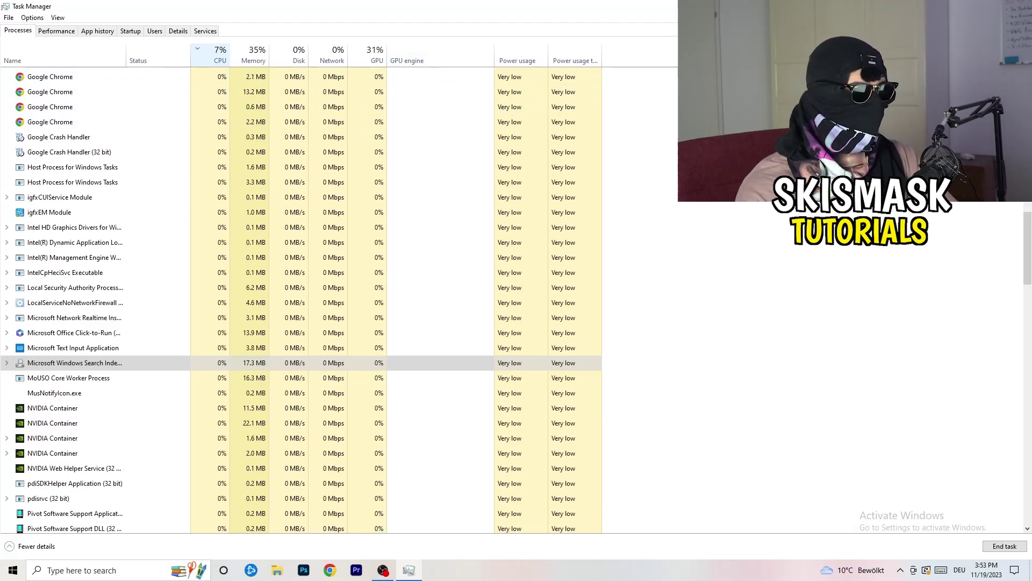
{"action": "key", "text": "alt+F4"}
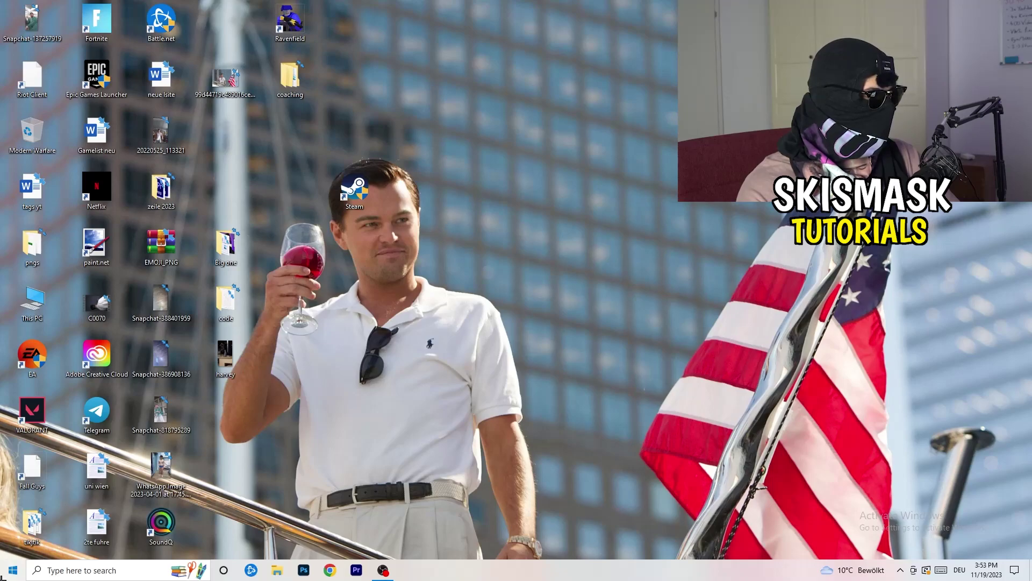
Step: Review the Xbox Game Bar, Captures and Game Mode pages in the Windows gaming settings and return to the settings home
{"action": "left_click", "coordinate": [13, 570]}
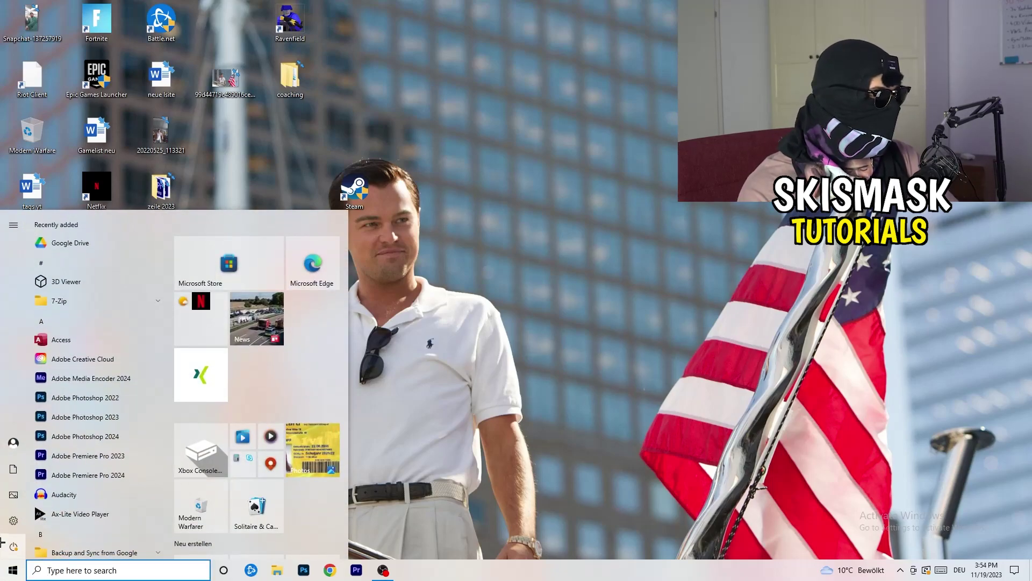
{"action": "left_click", "coordinate": [13, 520]}
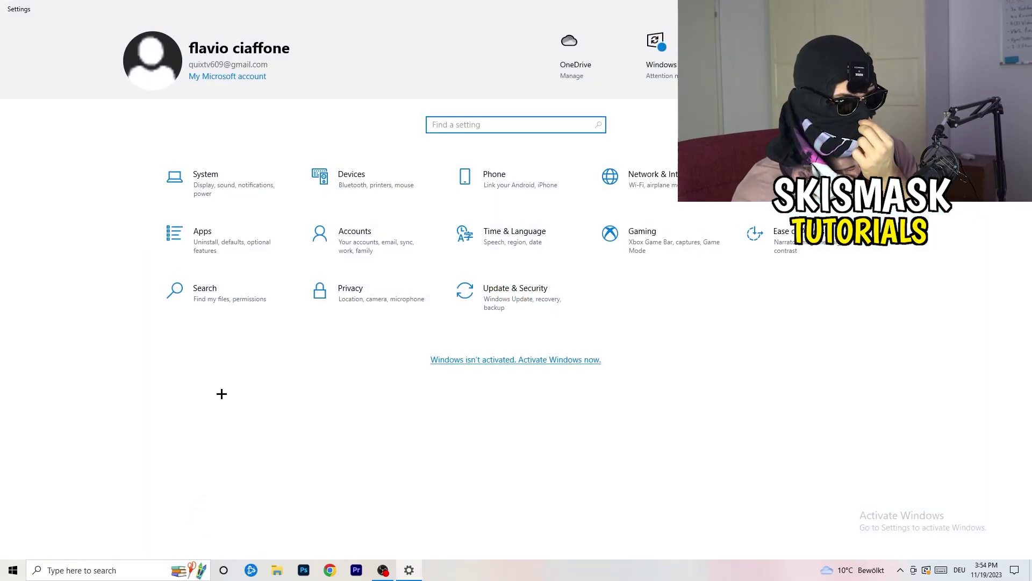
{"action": "left_click", "coordinate": [612, 235]}
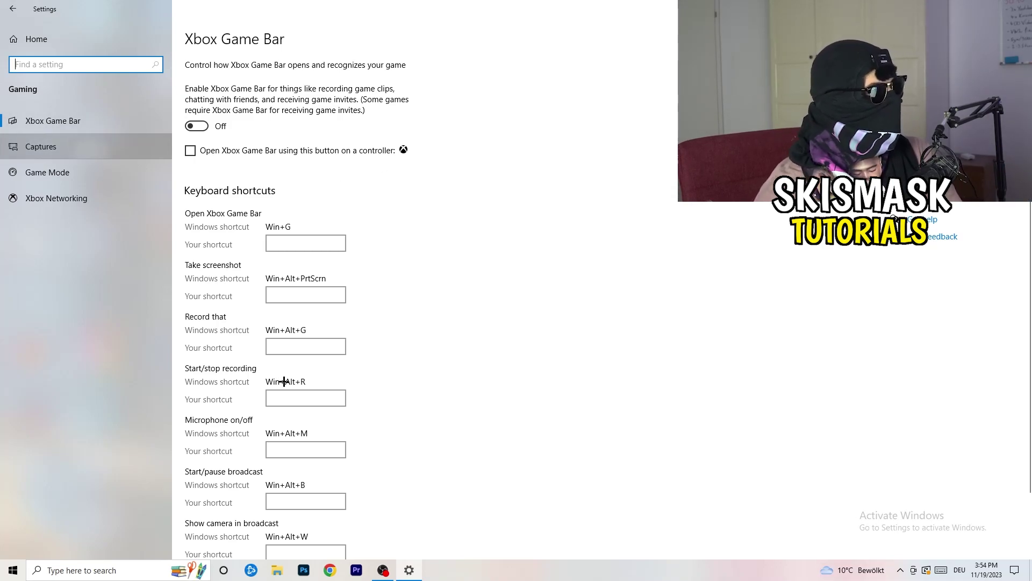
{"action": "left_click", "coordinate": [41, 147]}
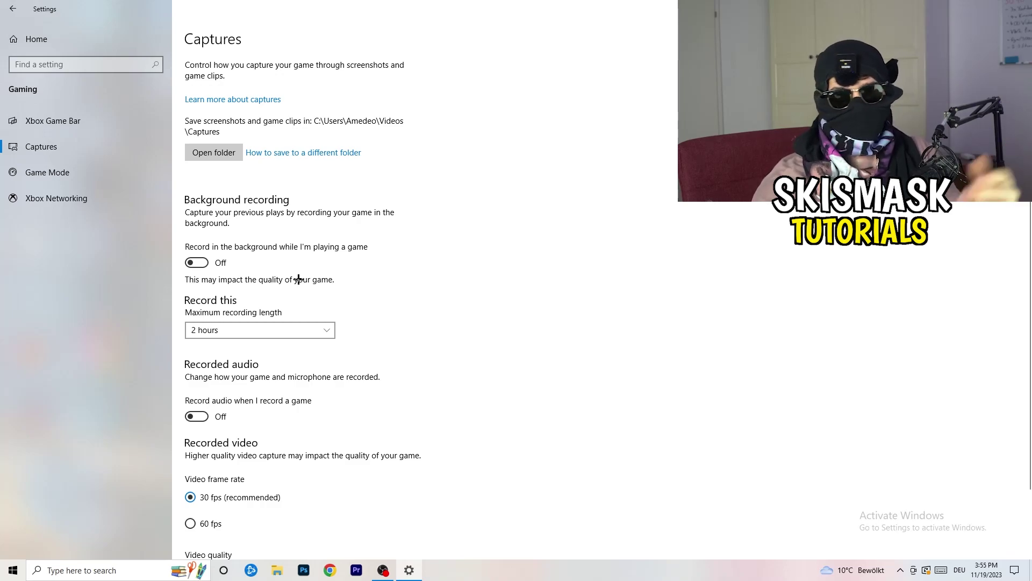
{"action": "scroll", "coordinate": [290, 283], "scroll_direction": "down", "scroll_amount": 3}
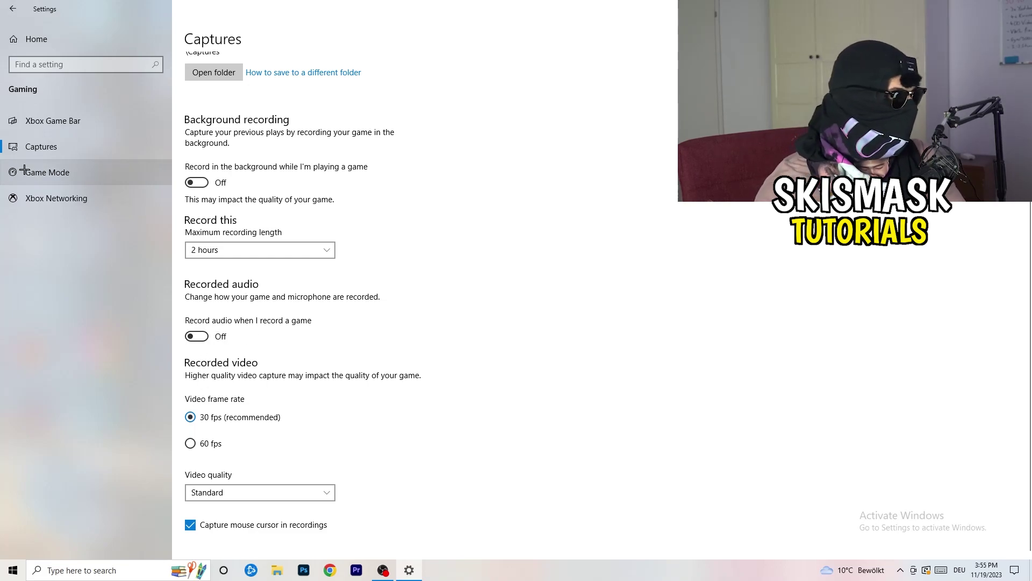
{"action": "left_click", "coordinate": [51, 172]}
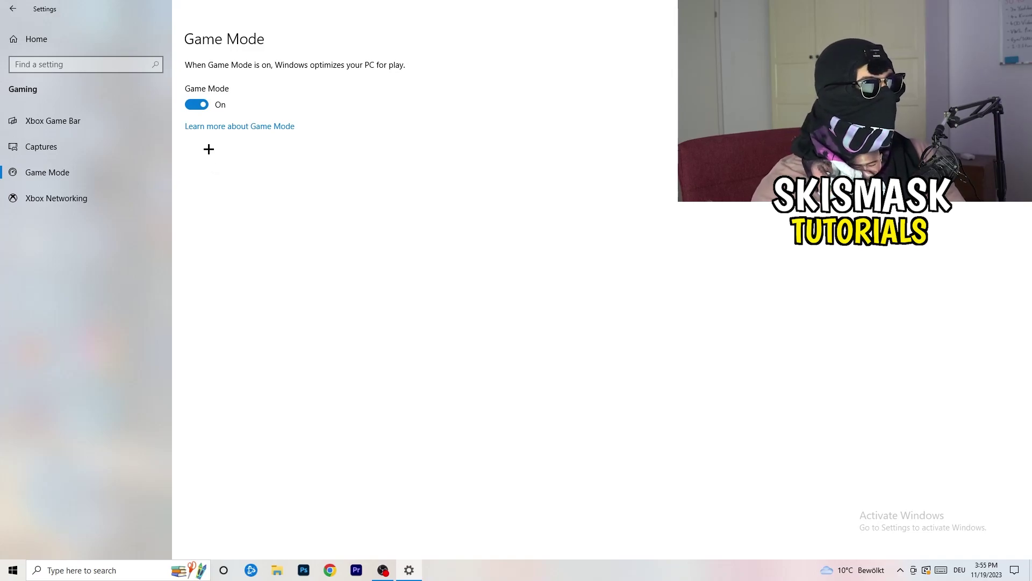
{"action": "left_click", "coordinate": [13, 9]}
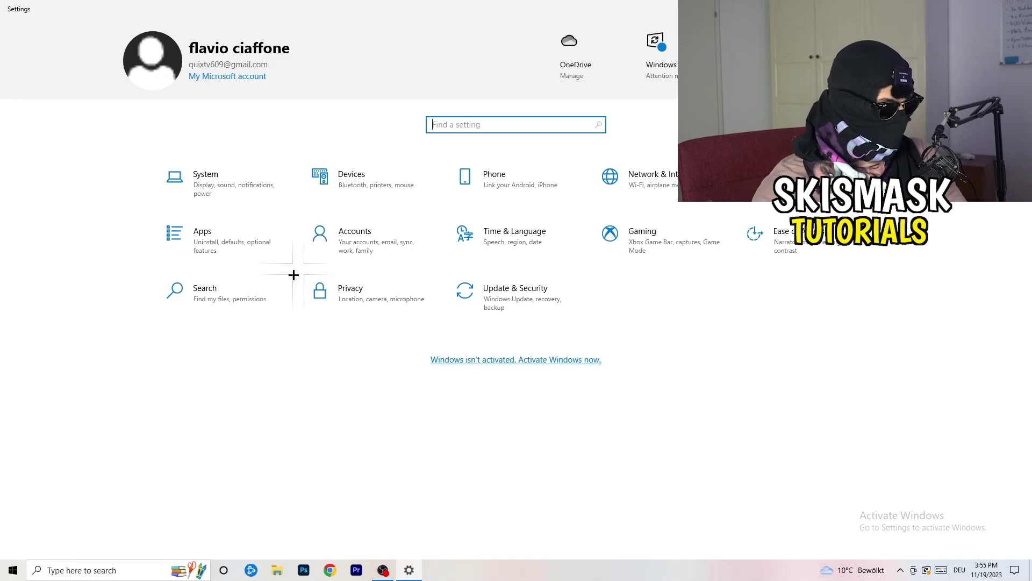
Step: Open the Update & Security settings and check the Windows Update page for available updates
{"action": "left_click", "coordinate": [546, 295]}
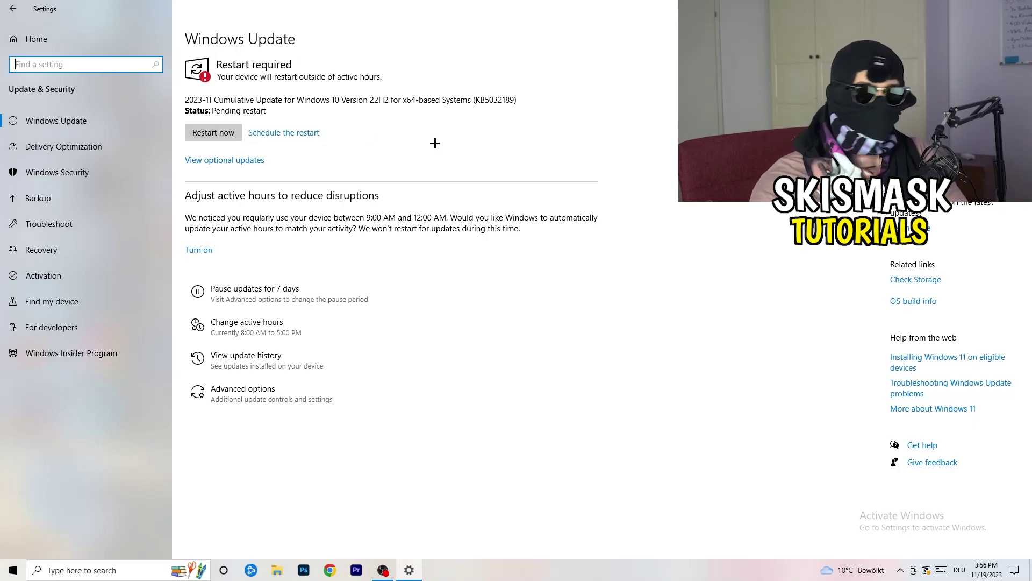
{"action": "left_click_drag", "start_coordinate": [559, 9], "coordinate": [170, 398]}
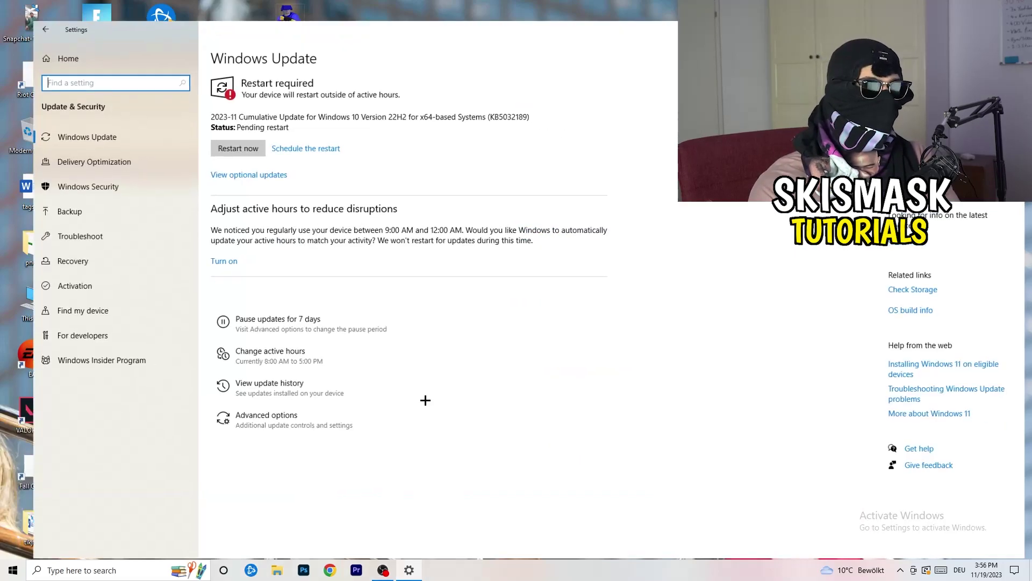
{"action": "left_click", "coordinate": [432, 397]}
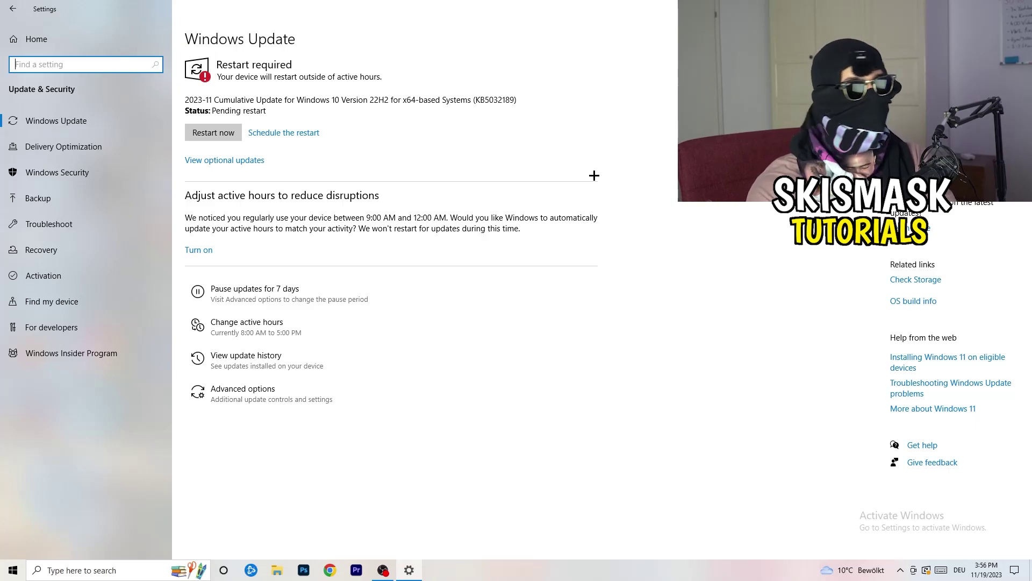
Step: Open the System display settings and review display 1's scale, resolution, orientation and multiple-display options
{"action": "left_click", "coordinate": [25, 38]}
{"action": "left_click", "coordinate": [228, 204]}
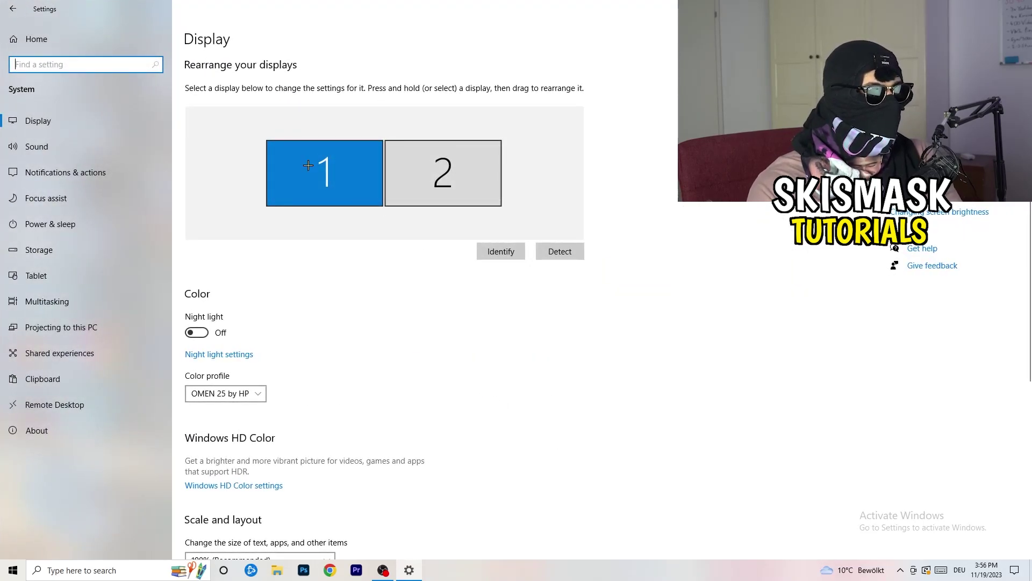
{"action": "left_click", "coordinate": [302, 203]}
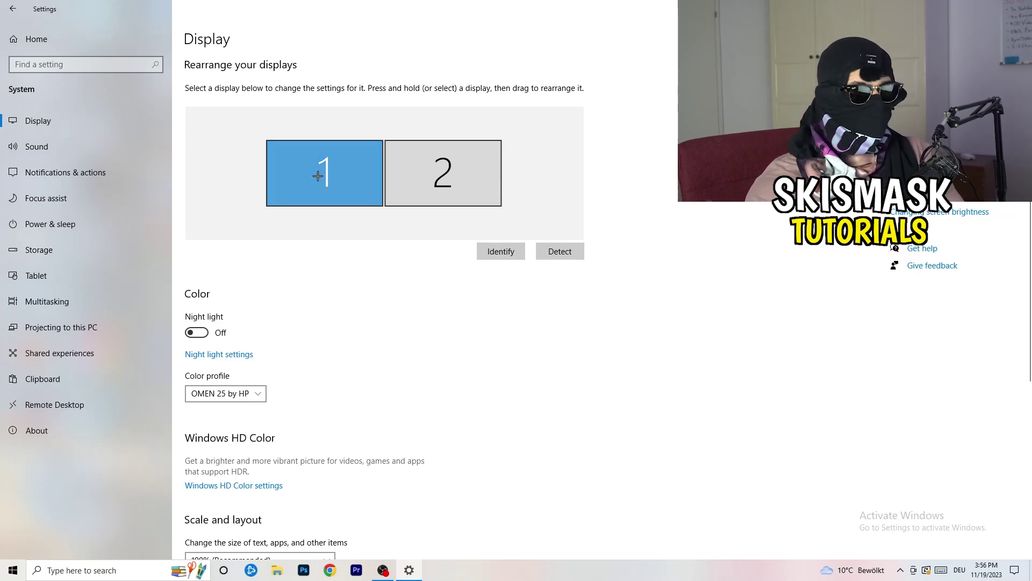
{"action": "scroll", "coordinate": [404, 271], "scroll_direction": "down", "scroll_amount": 3}
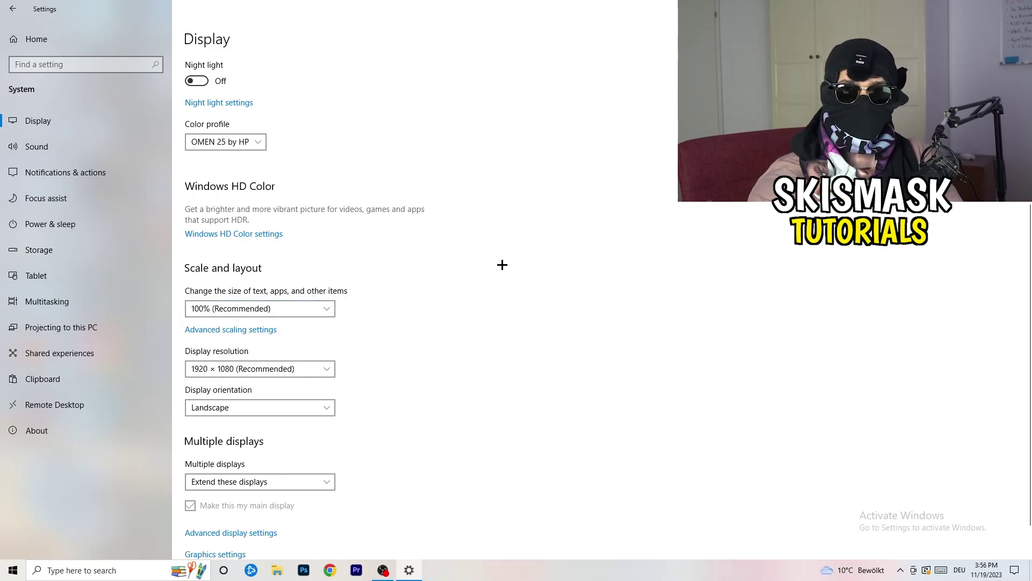
{"action": "scroll", "coordinate": [267, 304], "scroll_direction": "down", "scroll_amount": 1}
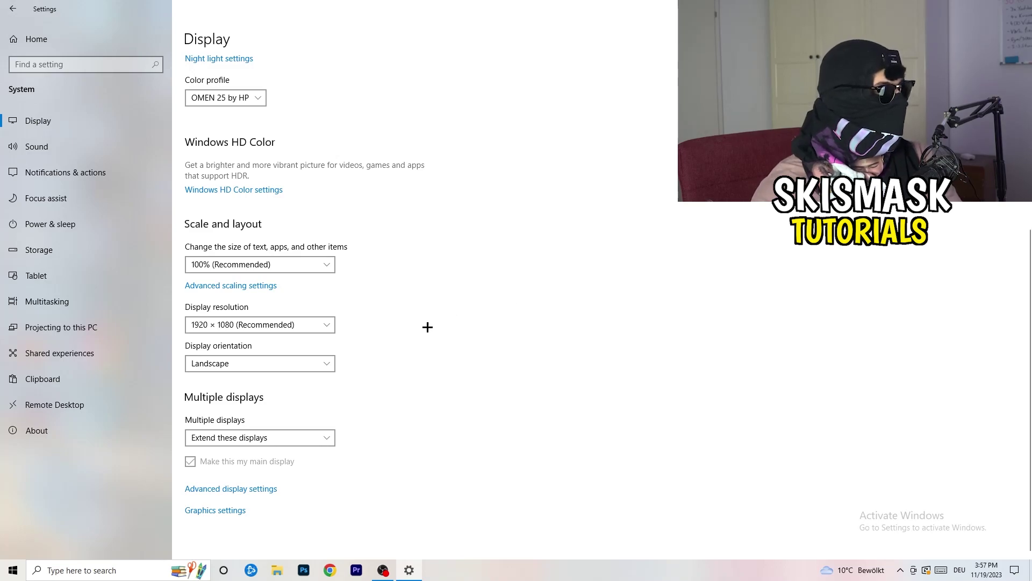
Step: Open Power Options from the Power & sleep settings, review the preferred and additional power plans, and close the window
{"action": "left_click", "coordinate": [50, 224]}
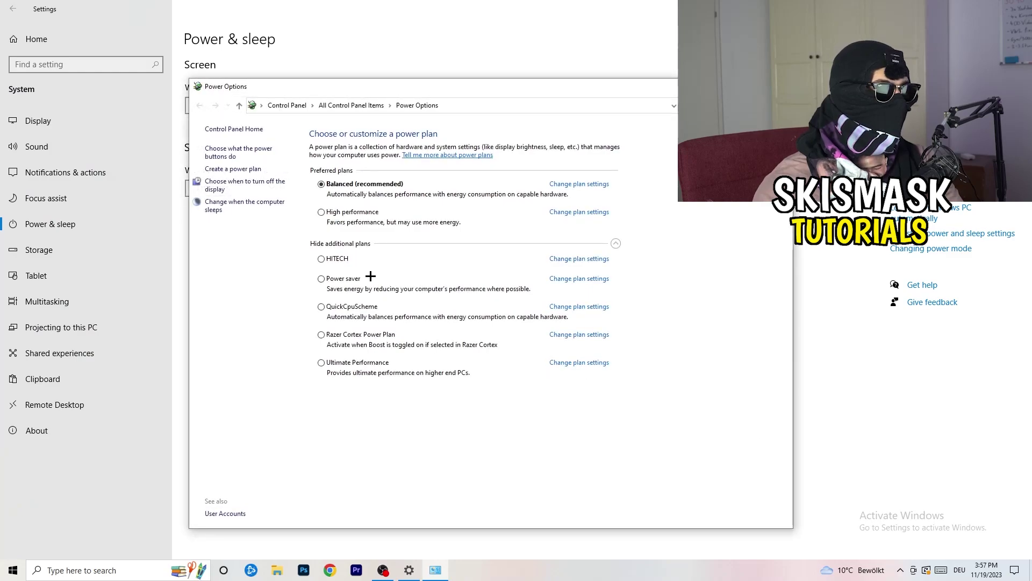
{"action": "left_click", "coordinate": [616, 244]}
{"action": "left_click", "coordinate": [616, 244]}
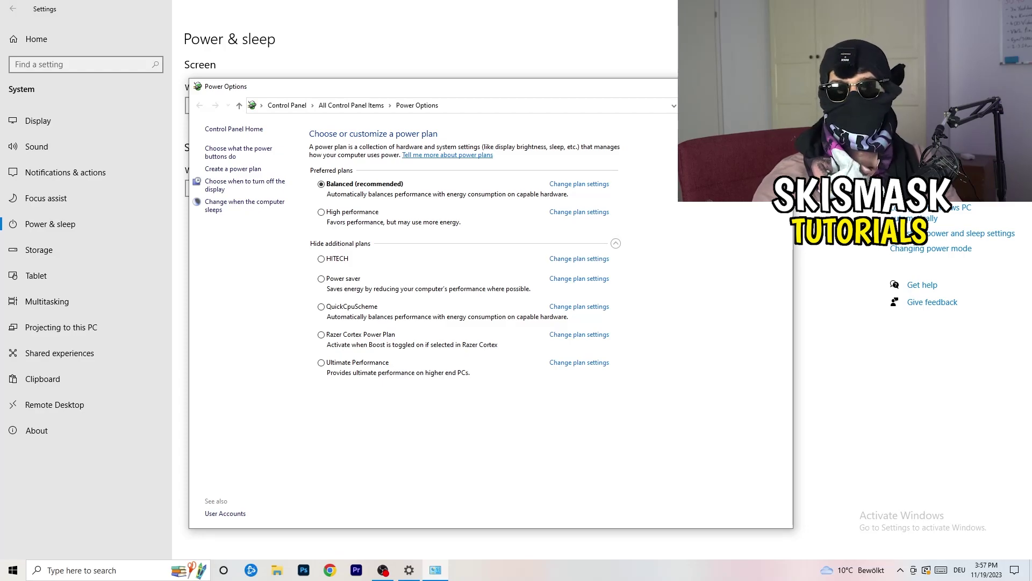
{"action": "left_click", "coordinate": [781, 86]}
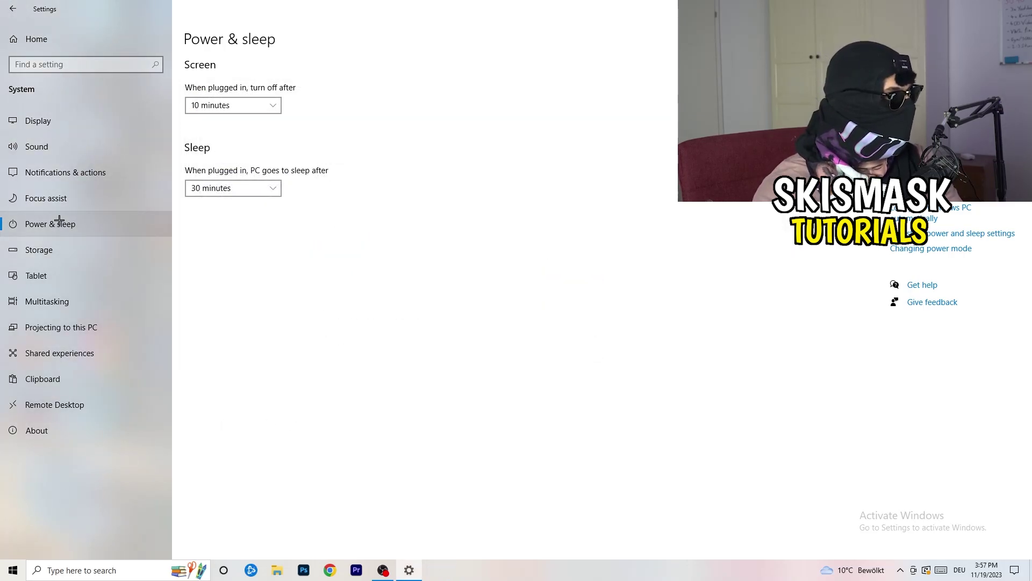
Step: Review the storage usage and the Storage Sense configuration for automatic cleanup, and close Settings
{"action": "left_click", "coordinate": [63, 250]}
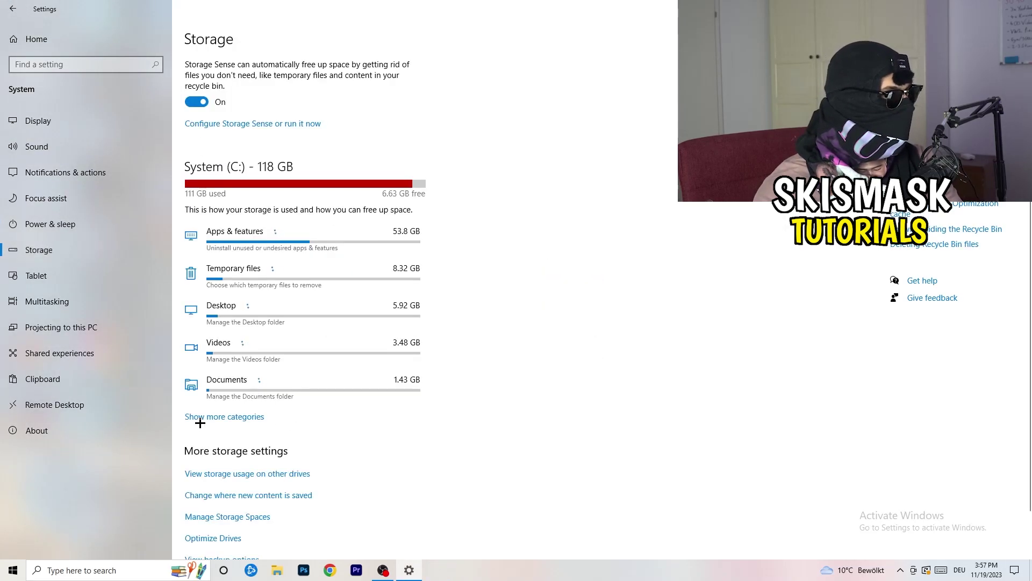
{"action": "left_click", "coordinate": [230, 125]}
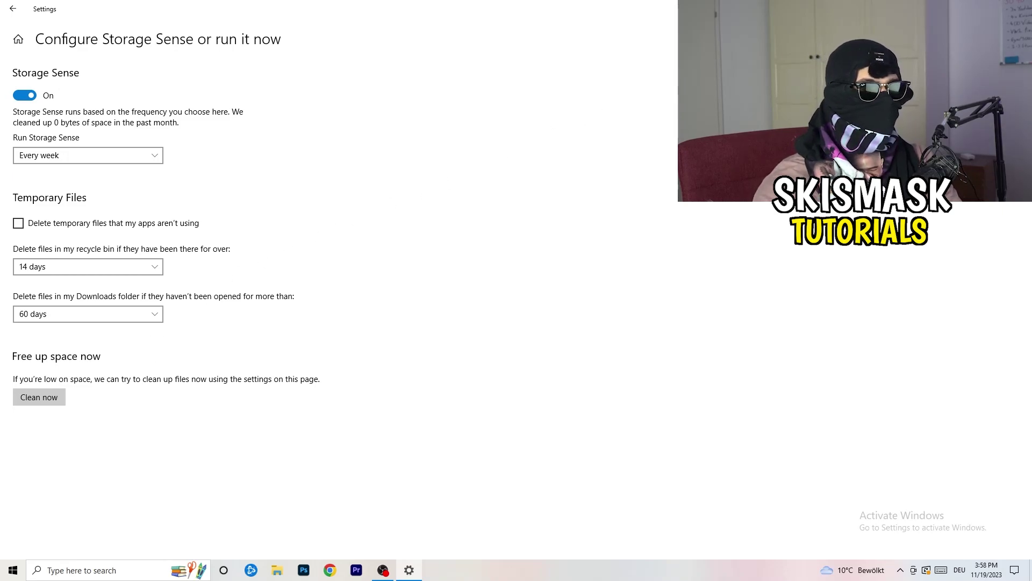
{"action": "key", "text": "alt+F4"}
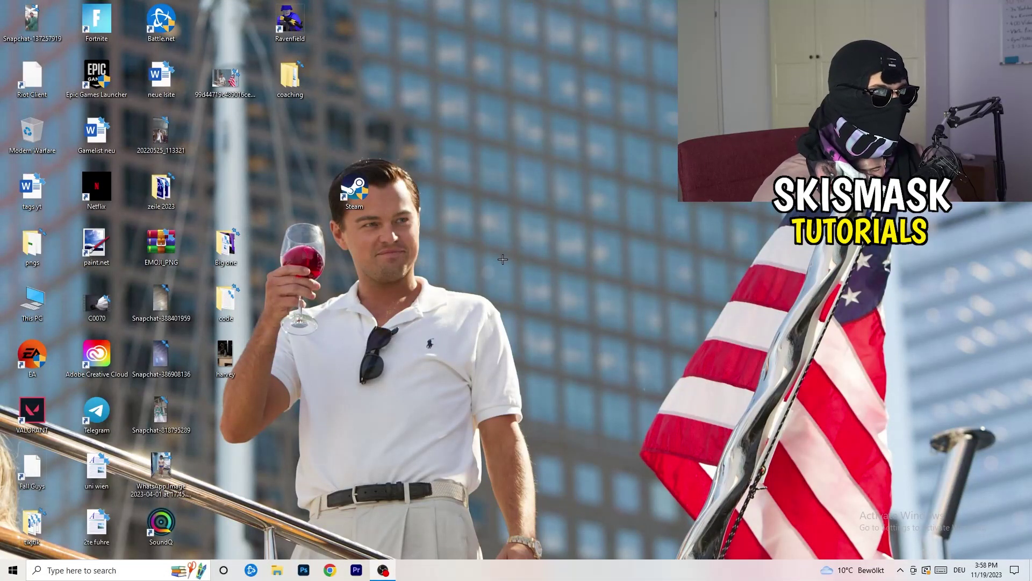